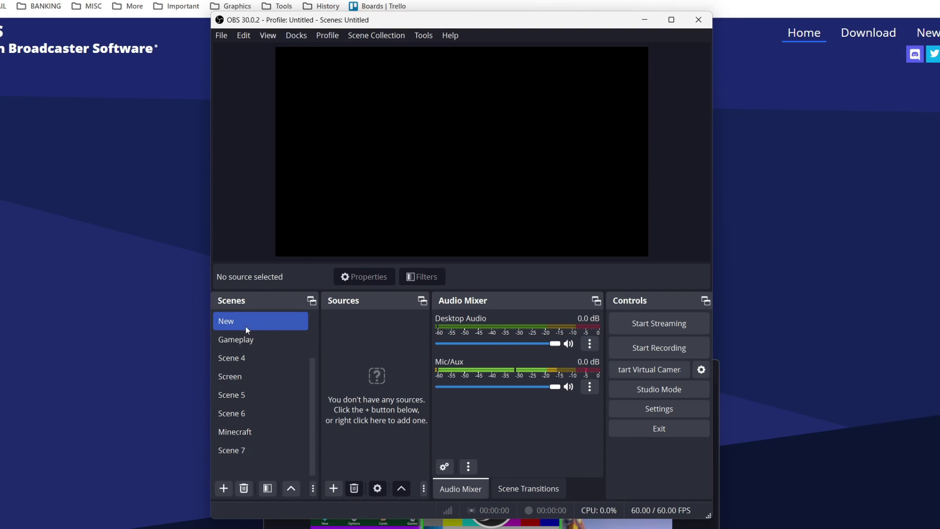
# - Open OBS Settings and keep the Output page's Output Mode on Simple
pyautogui.click(225, 323)
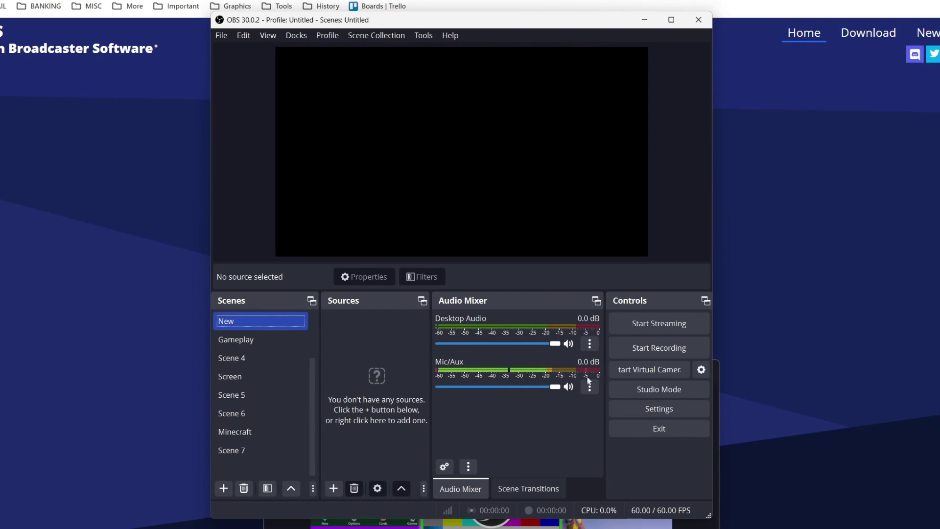
pyautogui.click(656, 408)
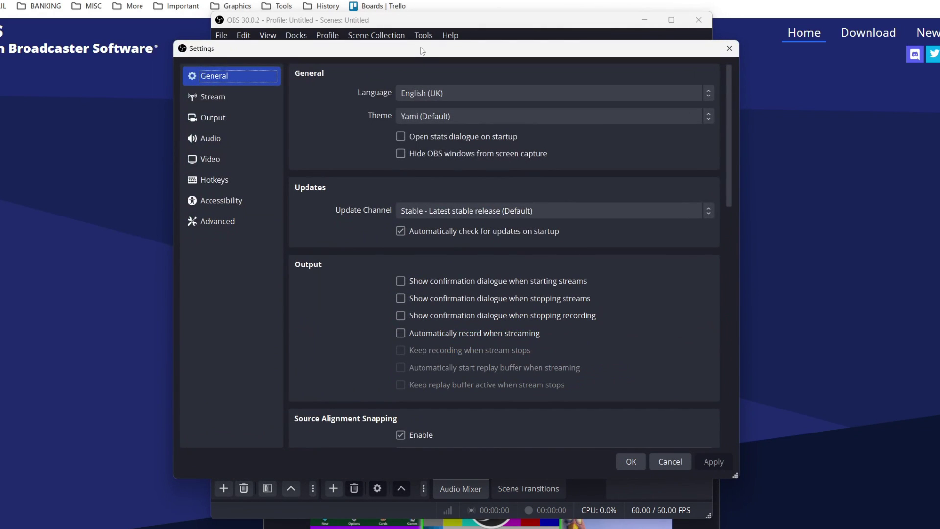
pyautogui.moveTo(419, 60); pyautogui.dragTo(428, 41)
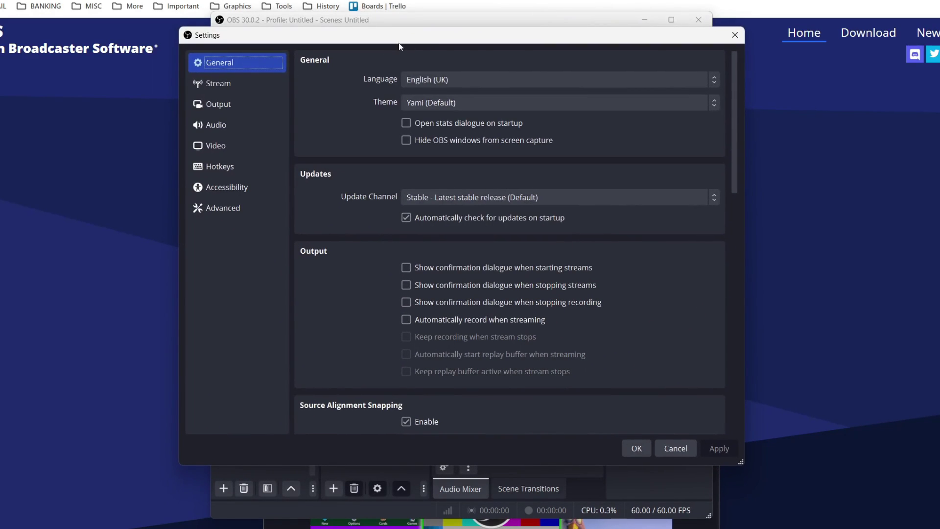
pyautogui.click(225, 107)
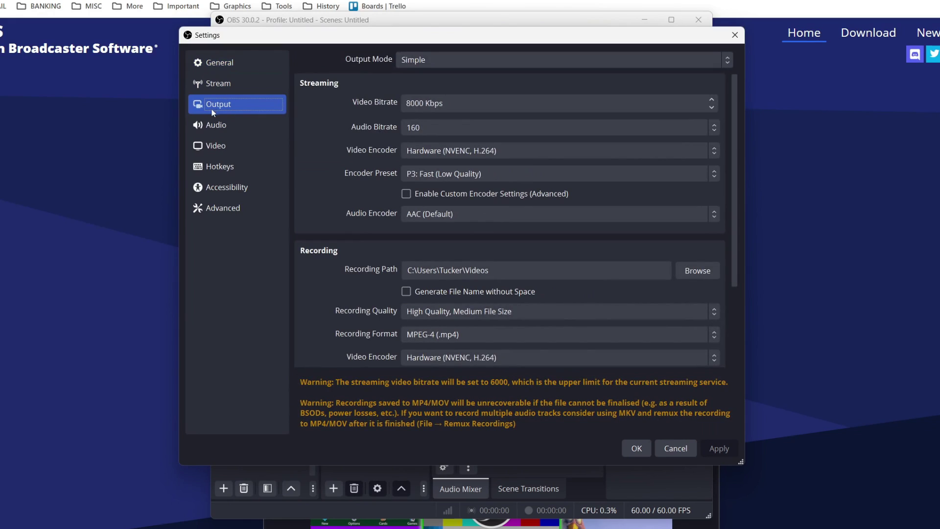
pyautogui.click(433, 62)
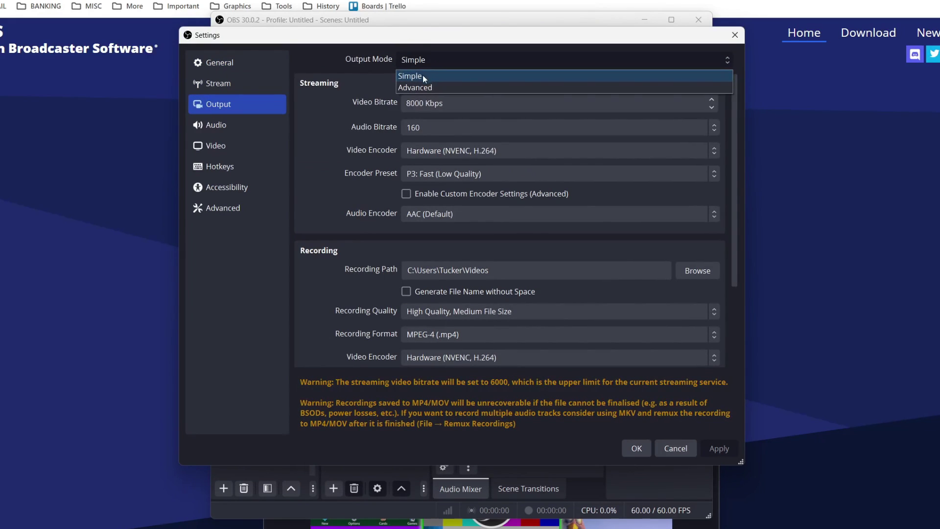
pyautogui.click(422, 75)
# - Keep recording quality High, record to MPEG-4 (.mp4), and keep the NVENC H.264 encoder
pyautogui.scroll(-3, 372, 159)
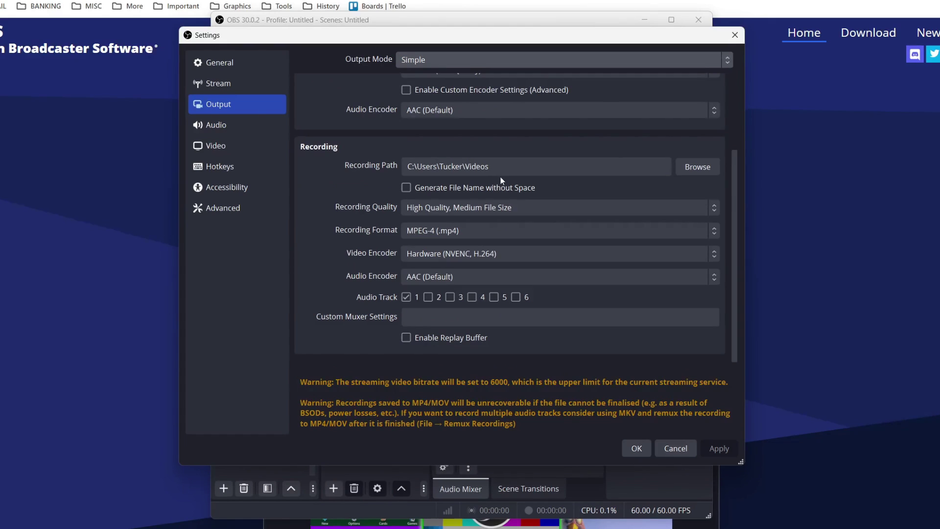
pyautogui.click(454, 207)
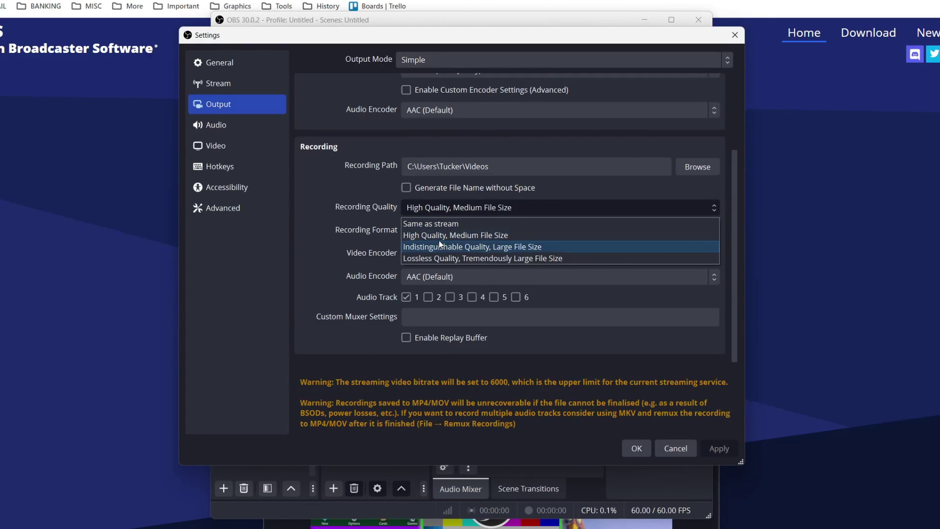
pyautogui.click(483, 238)
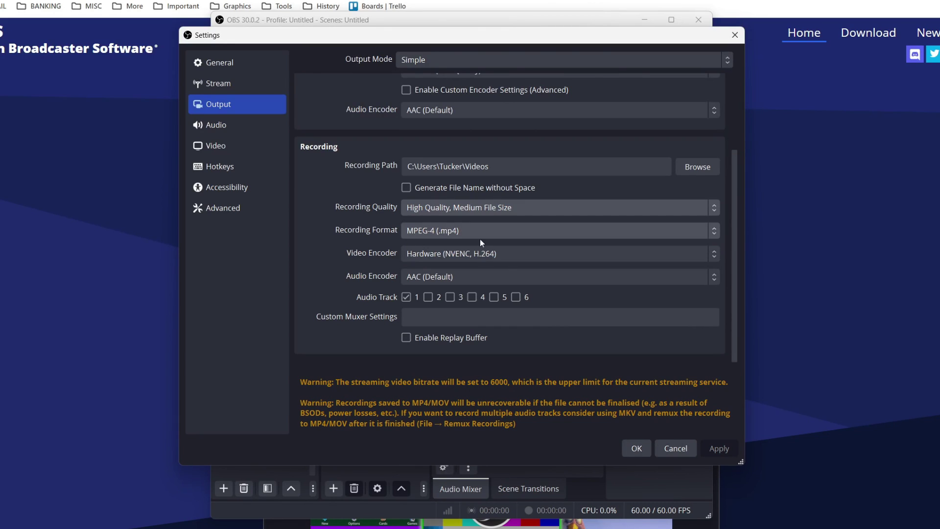
pyautogui.click(440, 237)
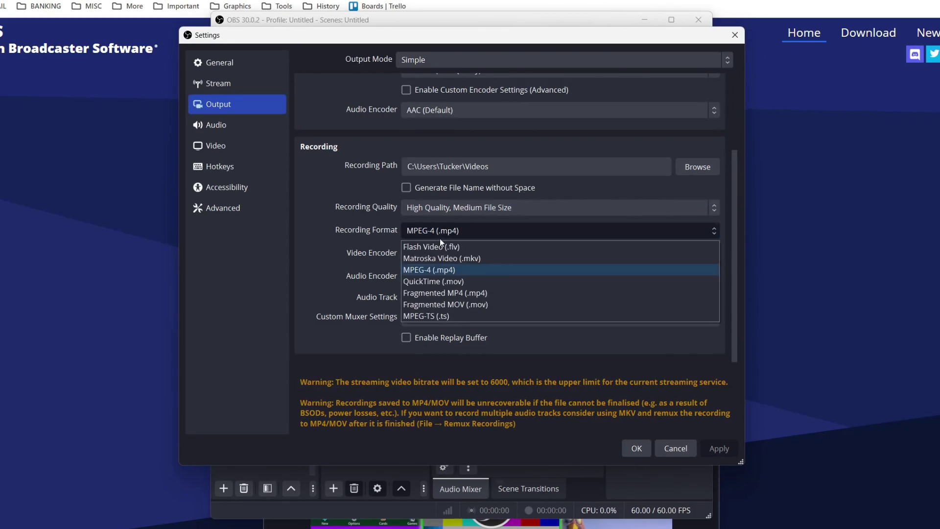
pyautogui.click(432, 269)
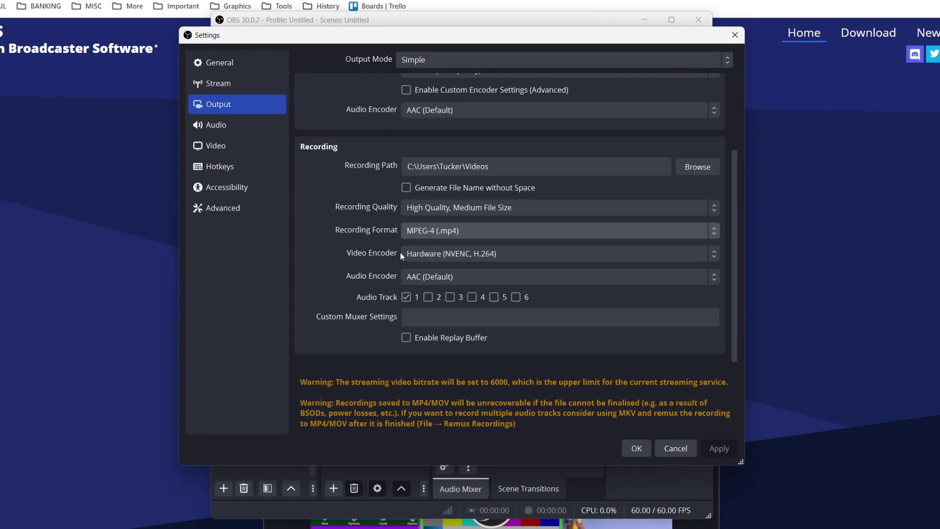
pyautogui.click(427, 254)
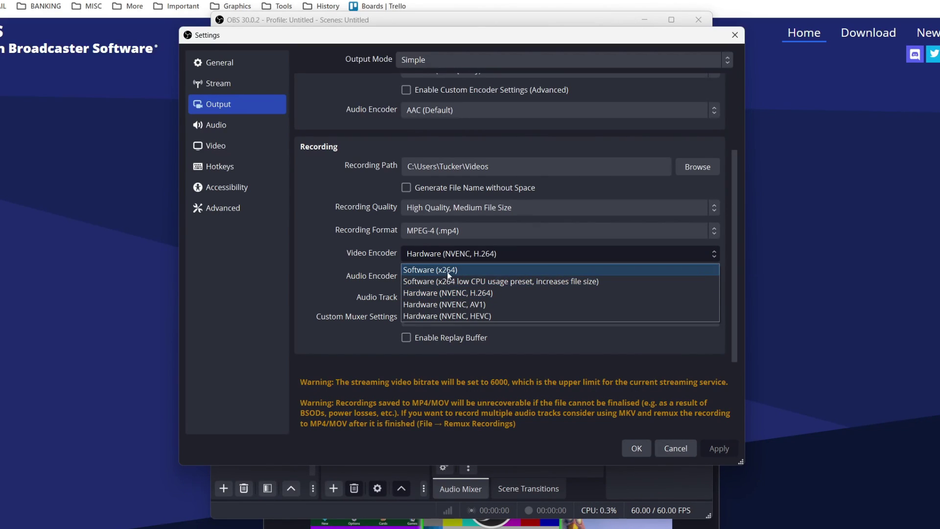
pyautogui.click(455, 294)
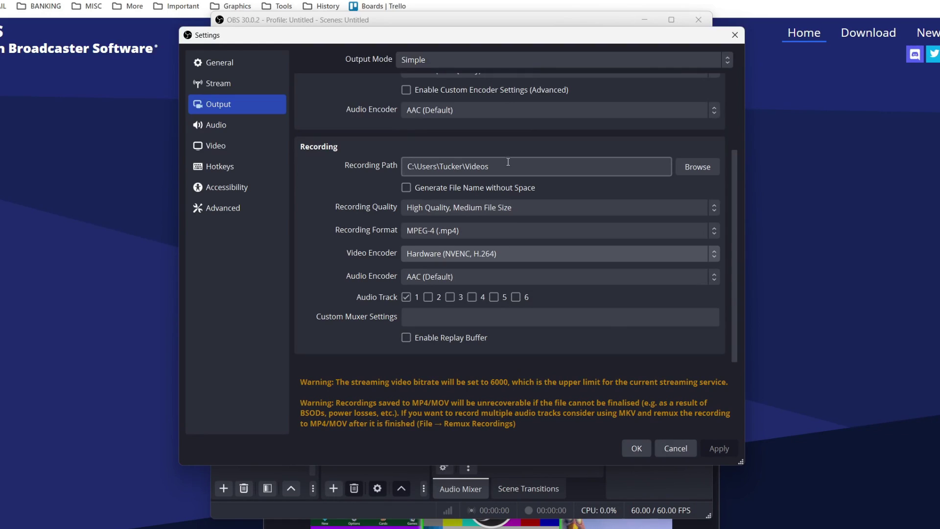
pyautogui.click(243, 125)
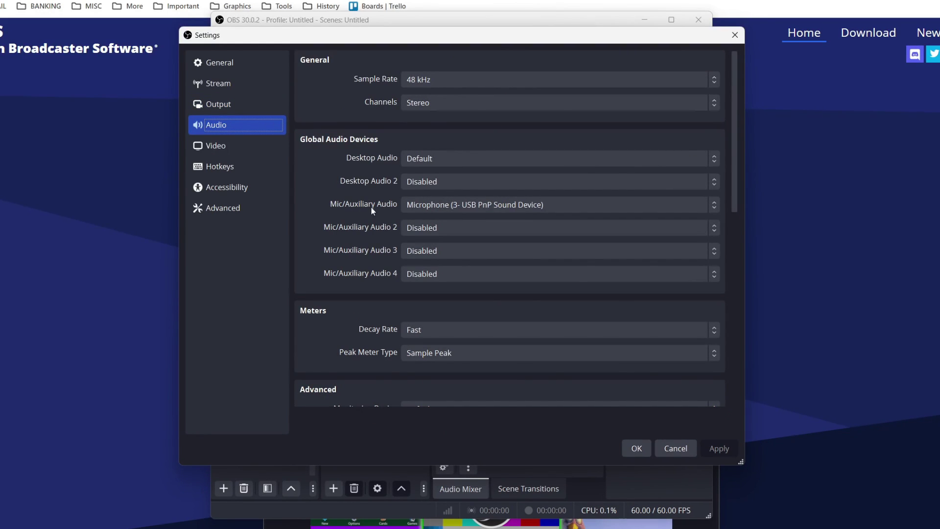
# - Set Mic/Auxiliary Audio to the USB PnP microphone and Desktop Audio to Default
pyautogui.click(438, 208)
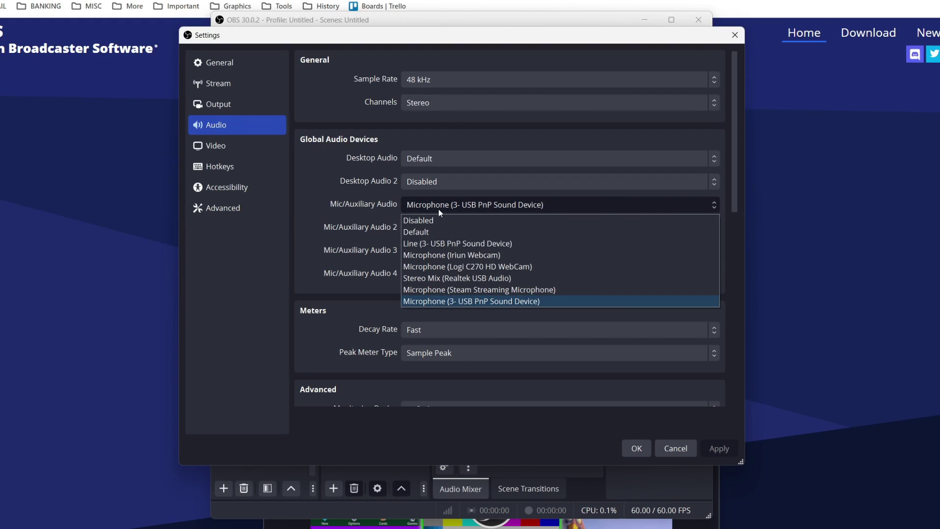
pyautogui.click(454, 300)
pyautogui.click(419, 161)
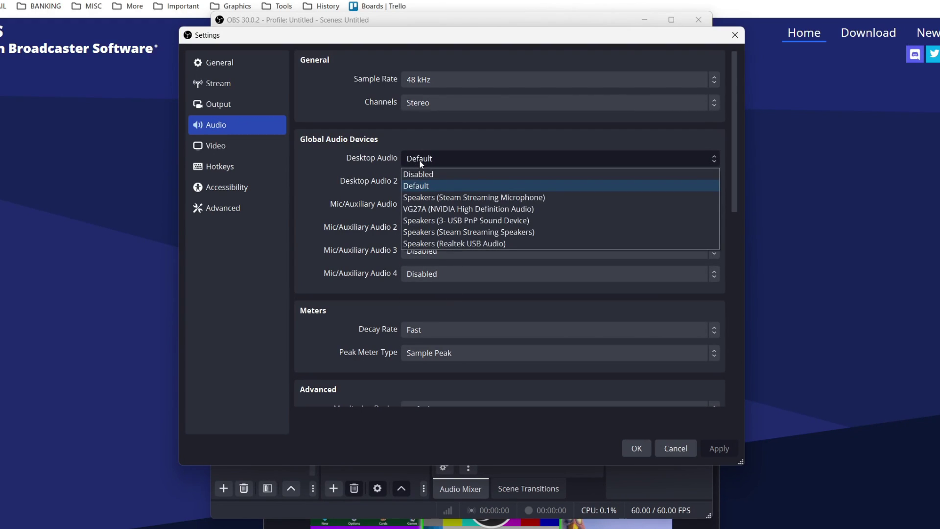
pyautogui.click(423, 188)
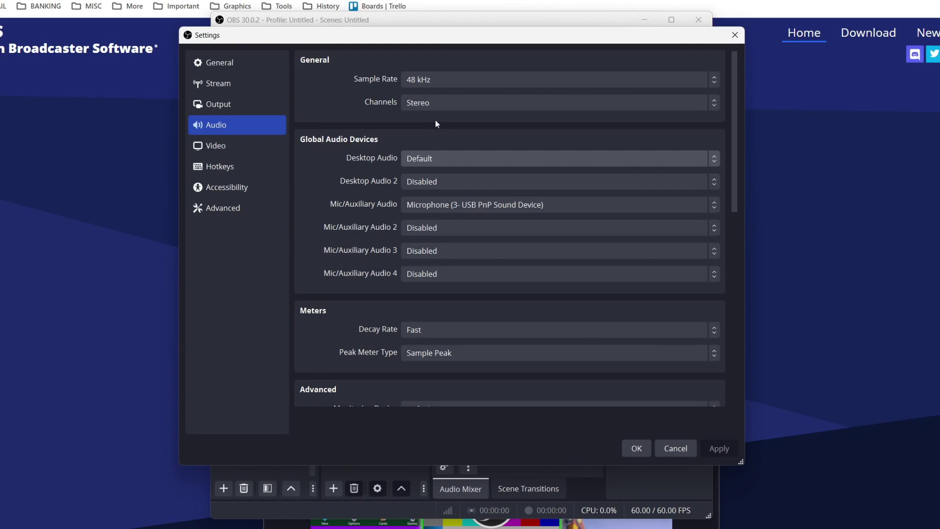
# - Set both the base canvas and output resolution to 1920x1080
pyautogui.click(223, 145)
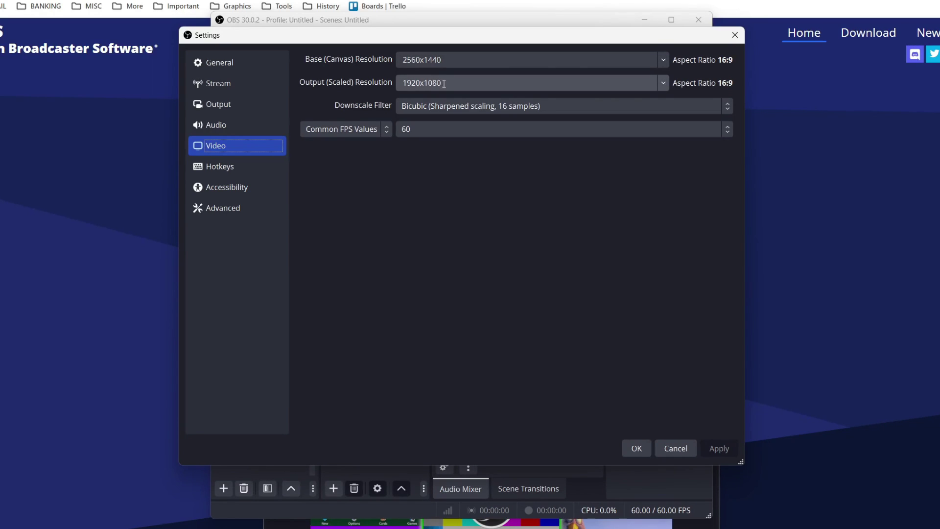
pyautogui.click(663, 81)
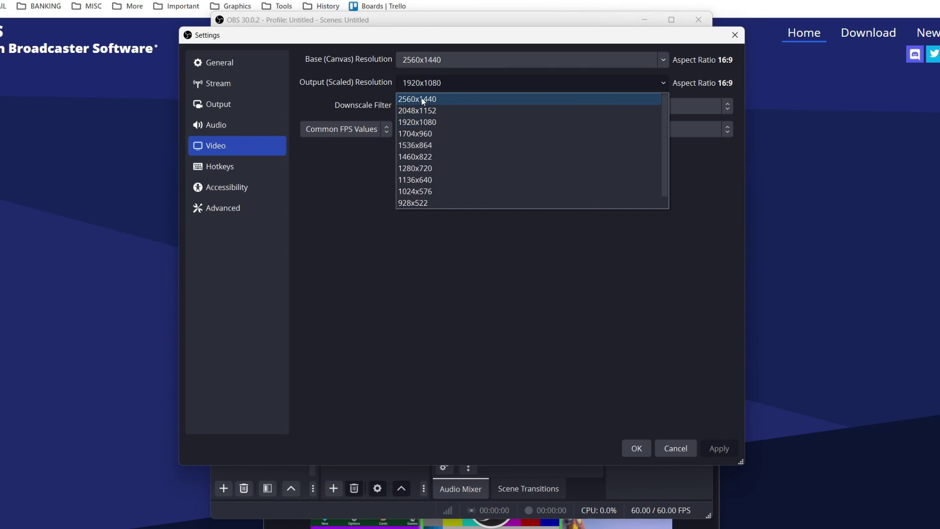
pyautogui.click(427, 122)
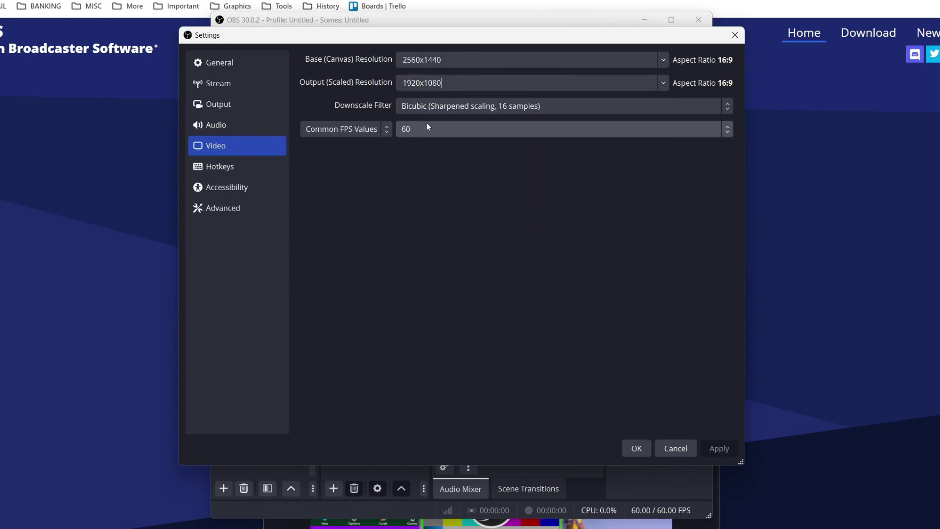
pyautogui.click(665, 61)
pyautogui.click(586, 87)
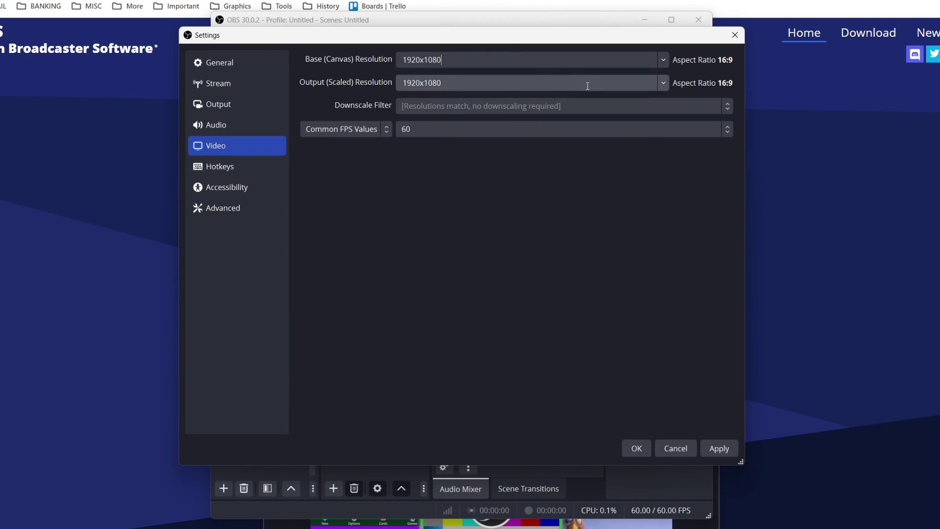
# - Set Common FPS Values to 60 and confirm the 1920x1080 output resolution
pyautogui.click(414, 131)
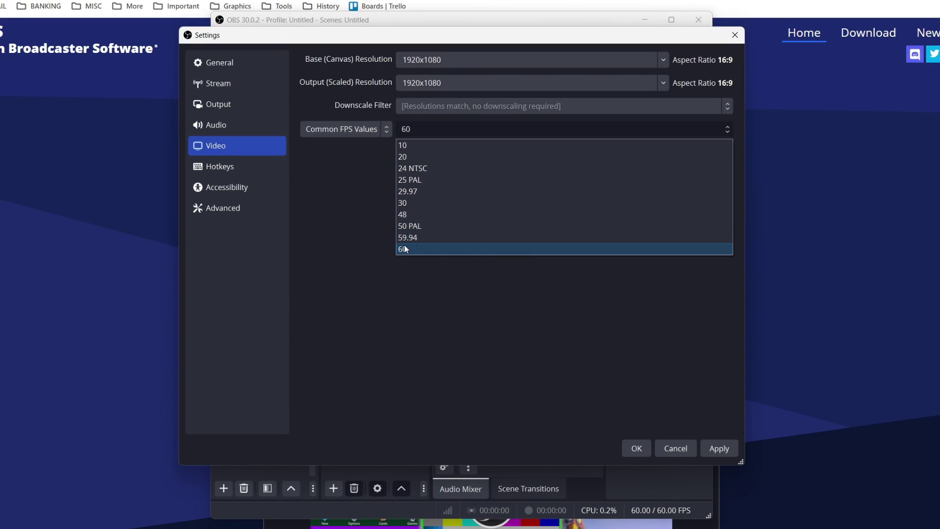
pyautogui.click(440, 202)
pyautogui.click(419, 132)
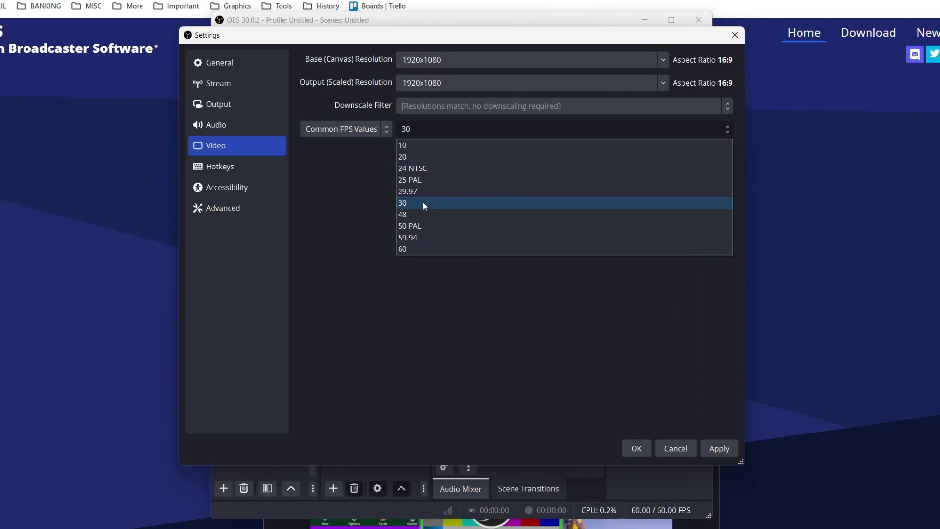
pyautogui.click(421, 258)
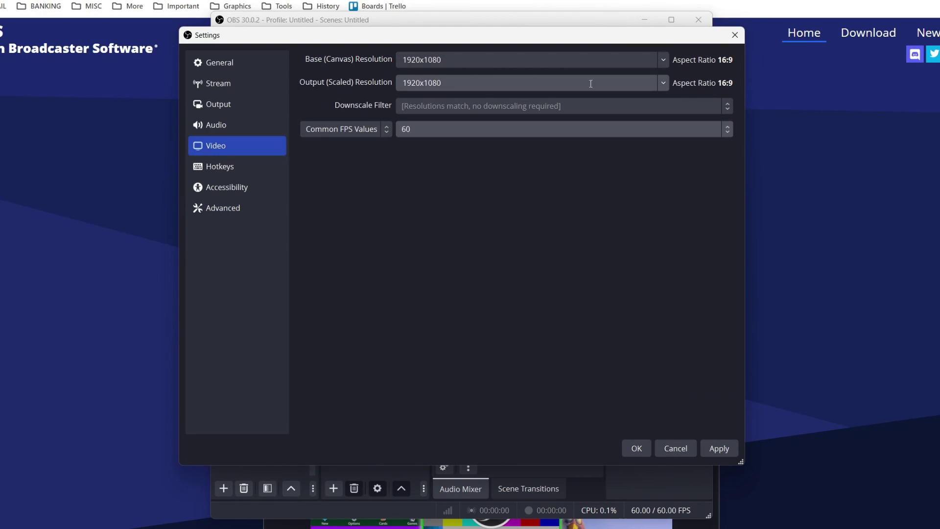
pyautogui.click(665, 82)
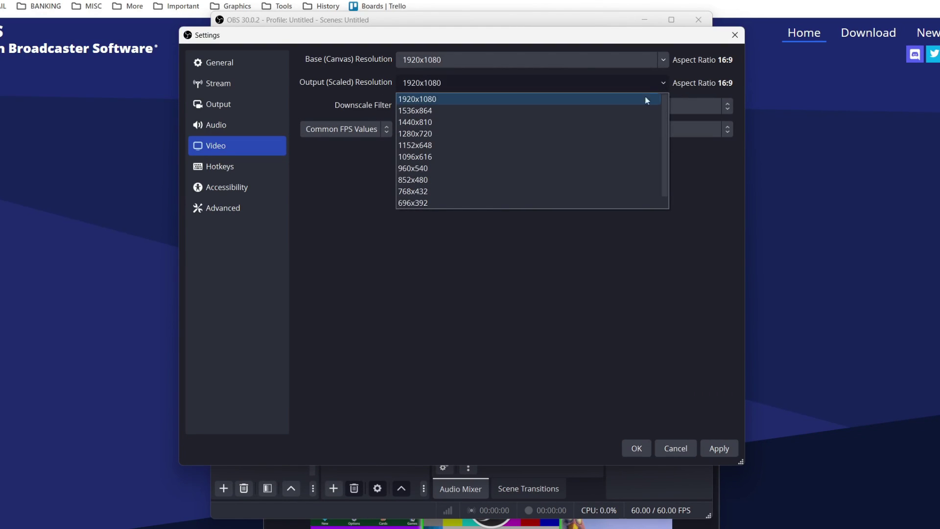
pyautogui.click(493, 99)
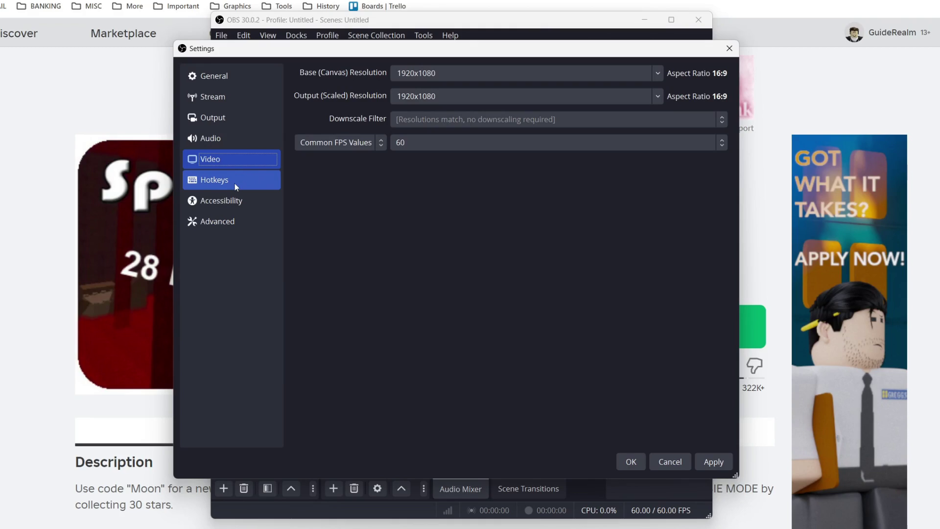
# - Bind Start and Stop Recording to F10, then apply and close Settings
pyautogui.click(226, 185)
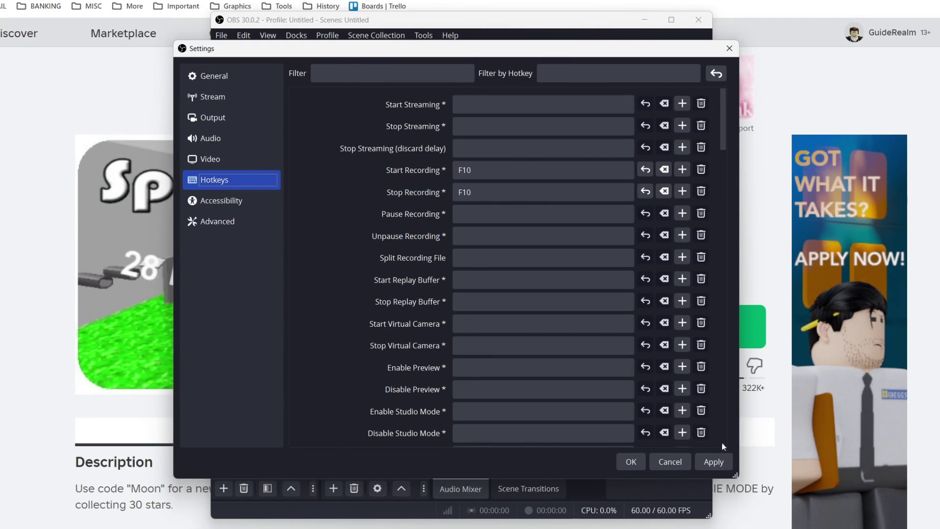
pyautogui.click(723, 464)
pyautogui.click(631, 463)
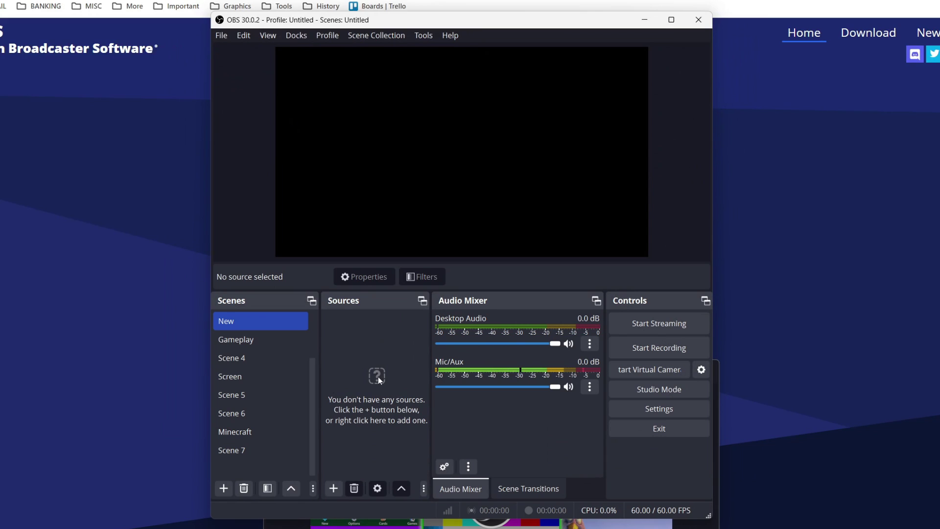
# - Add Display Capture 3 of the primary monitor and stretch it to fill the canvas
pyautogui.click(337, 488)
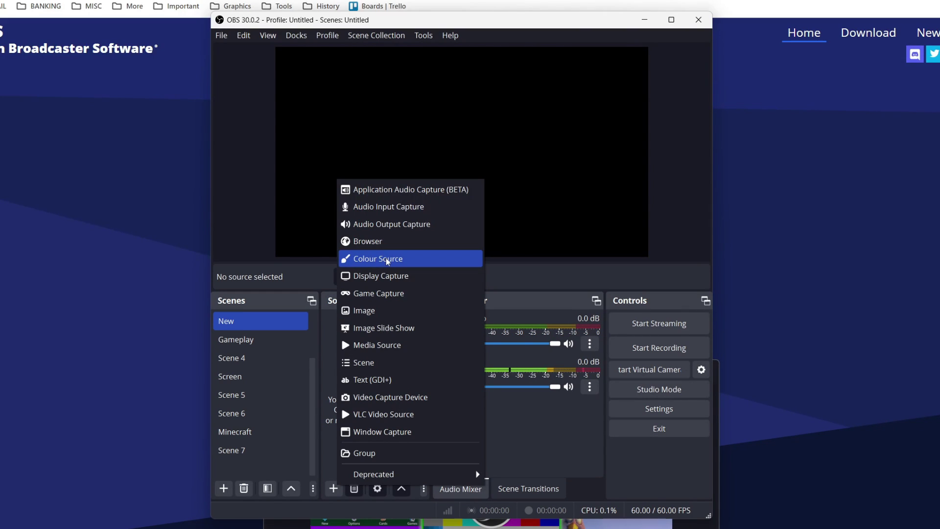
pyautogui.click(381, 276)
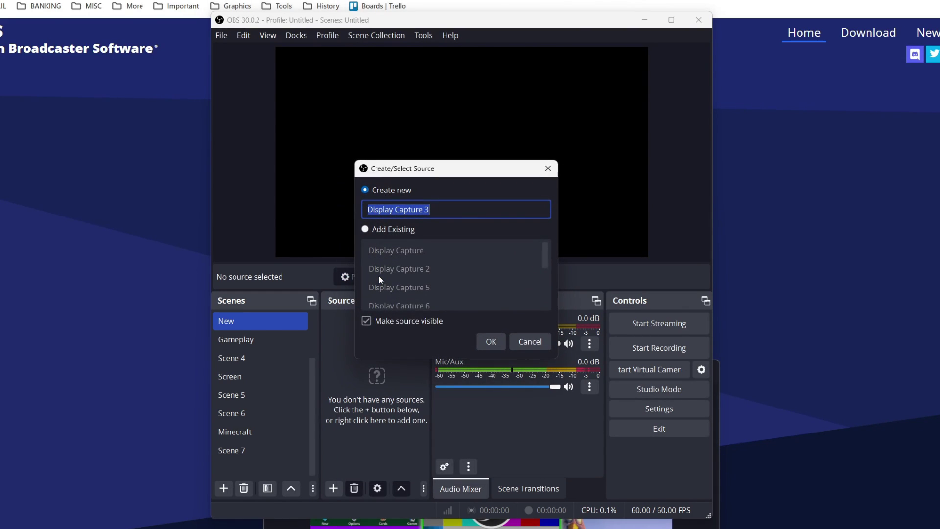
pyautogui.click(489, 340)
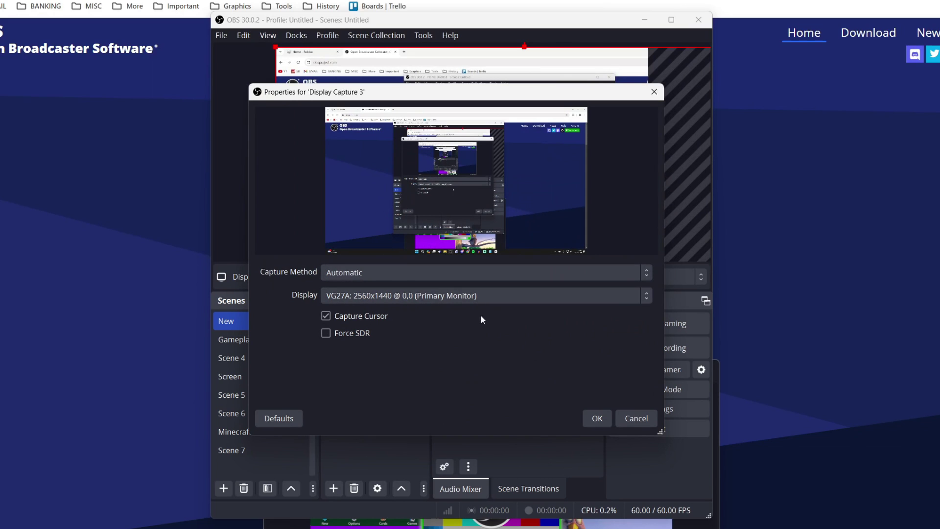
pyautogui.click(598, 417)
pyautogui.moveTo(276, 47); pyautogui.dragTo(642, 255)
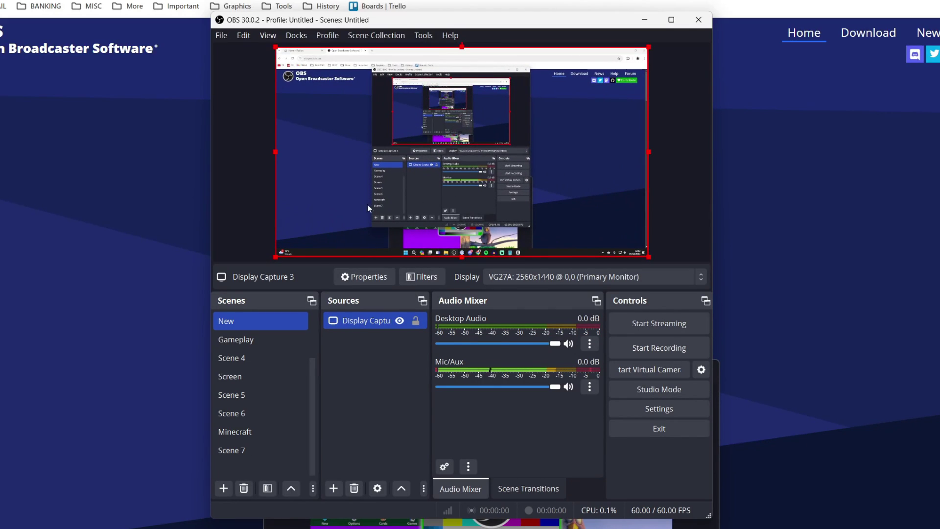
pyautogui.click(333, 488)
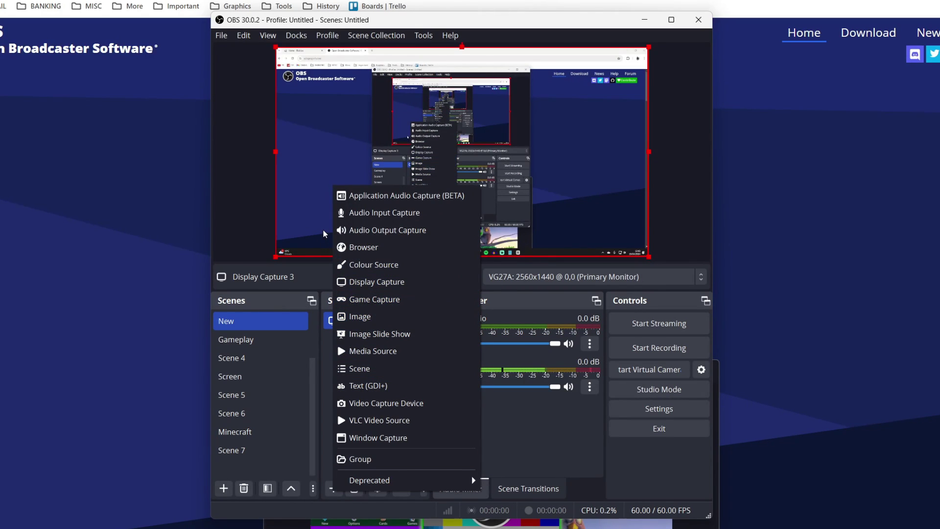
# - Lower the Desktop Audio volume, then launch Speed Run 4 from the Roblox home page
pyautogui.click(524, 227)
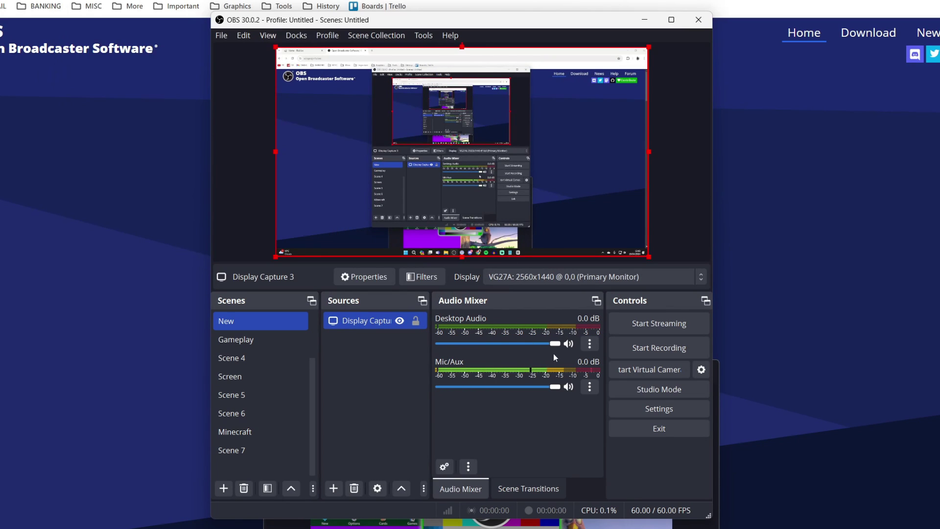
pyautogui.moveTo(555, 344); pyautogui.dragTo(504, 344)
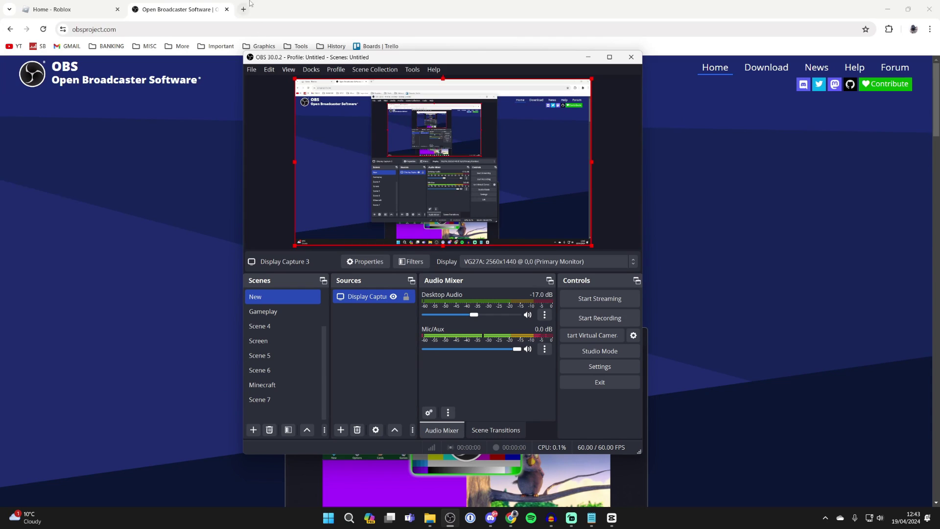
pyautogui.click(644, 20)
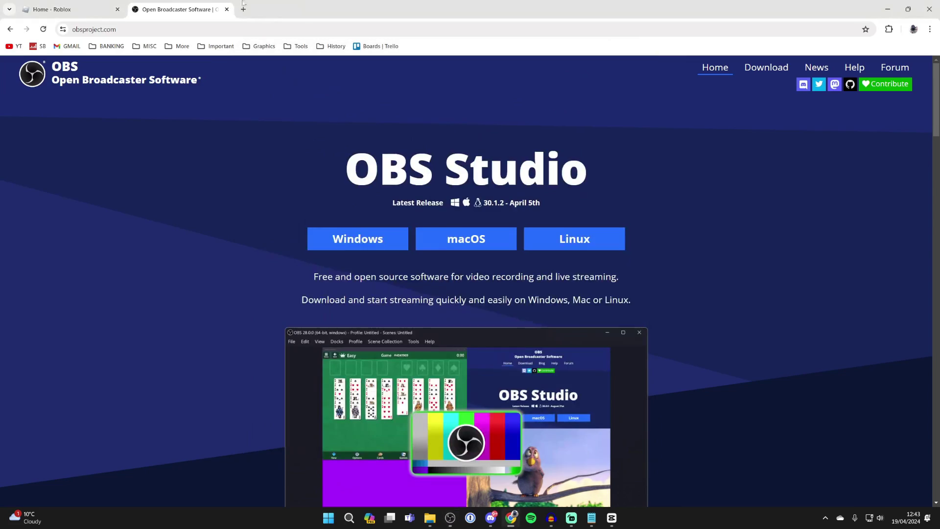
pyautogui.click(74, 3)
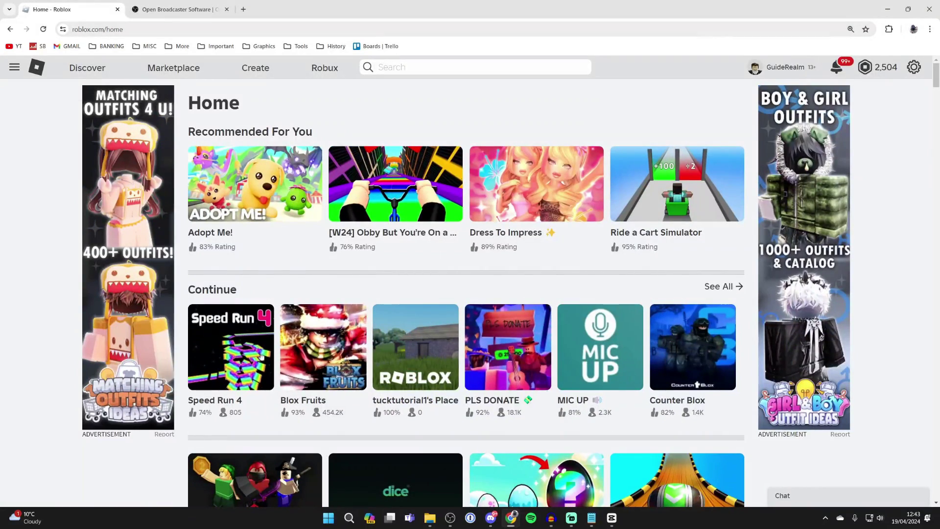
pyautogui.click(230, 363)
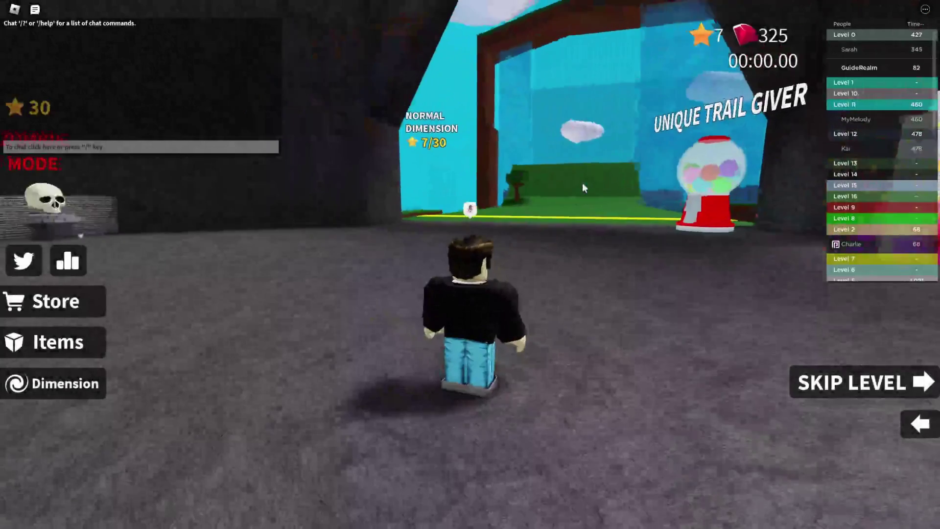
pyautogui.press('Right')
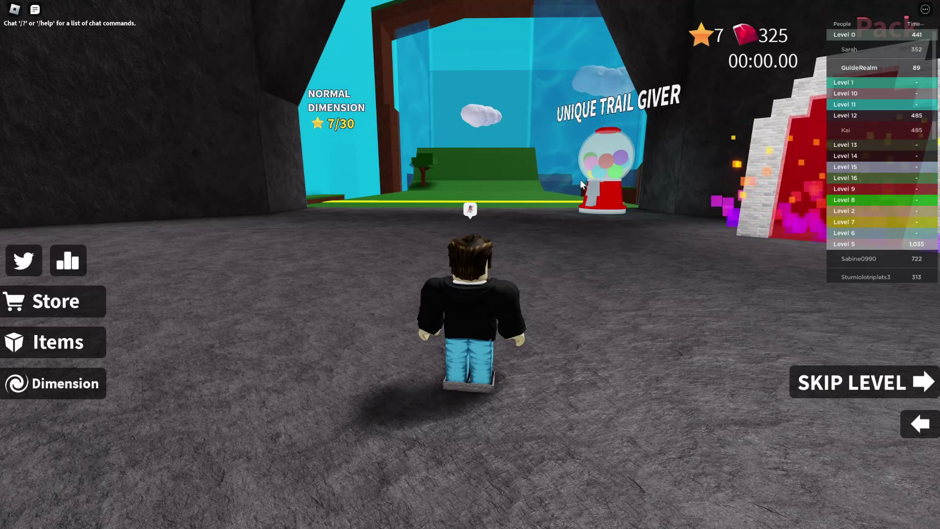
# - Run the avatar around the Speed Run 4 lobby toward the portal and gumball machine
pyautogui.press('w')
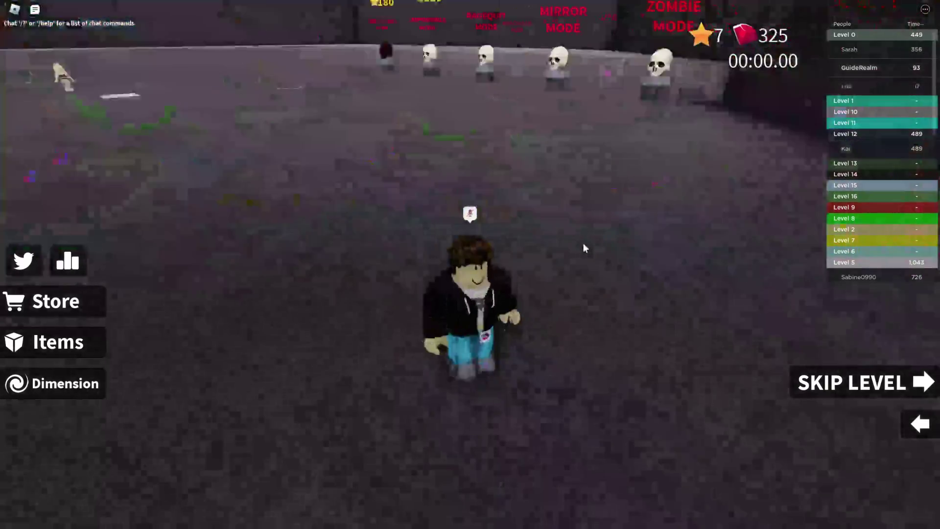
pyautogui.press('w')
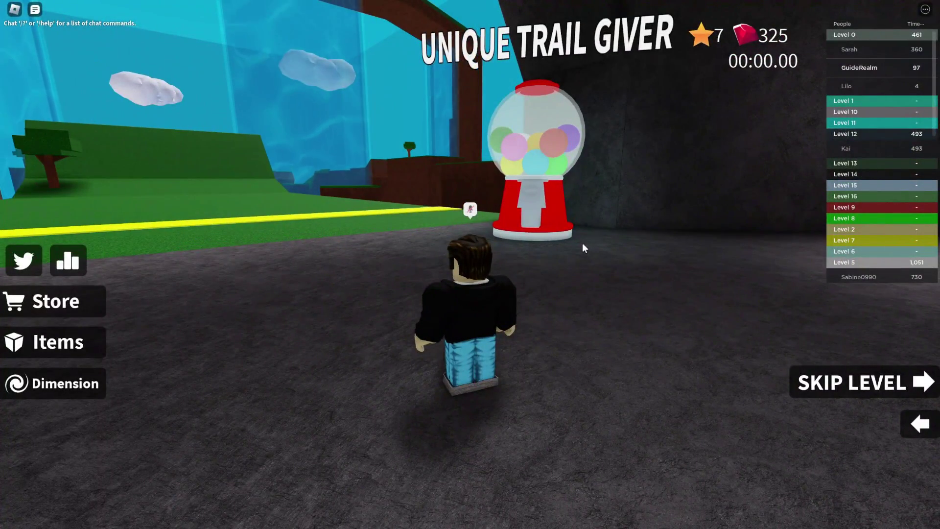
pyautogui.press('a')
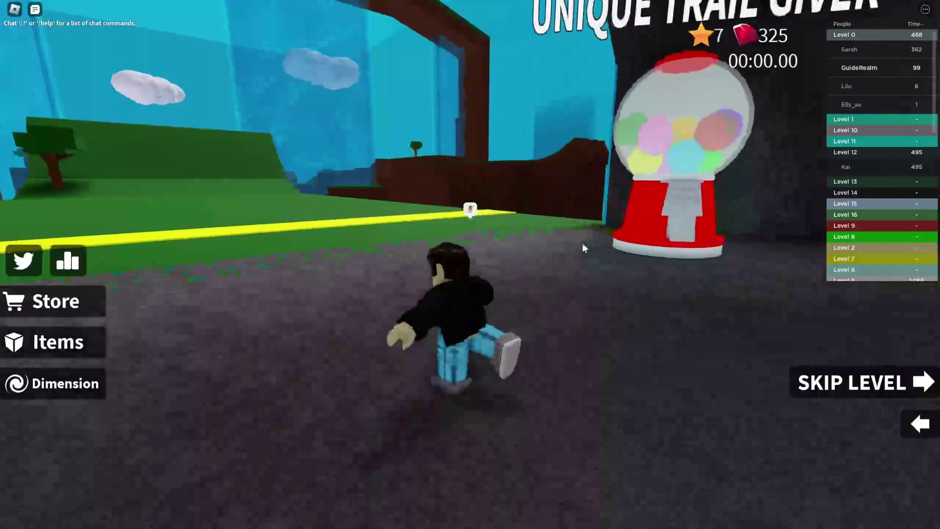